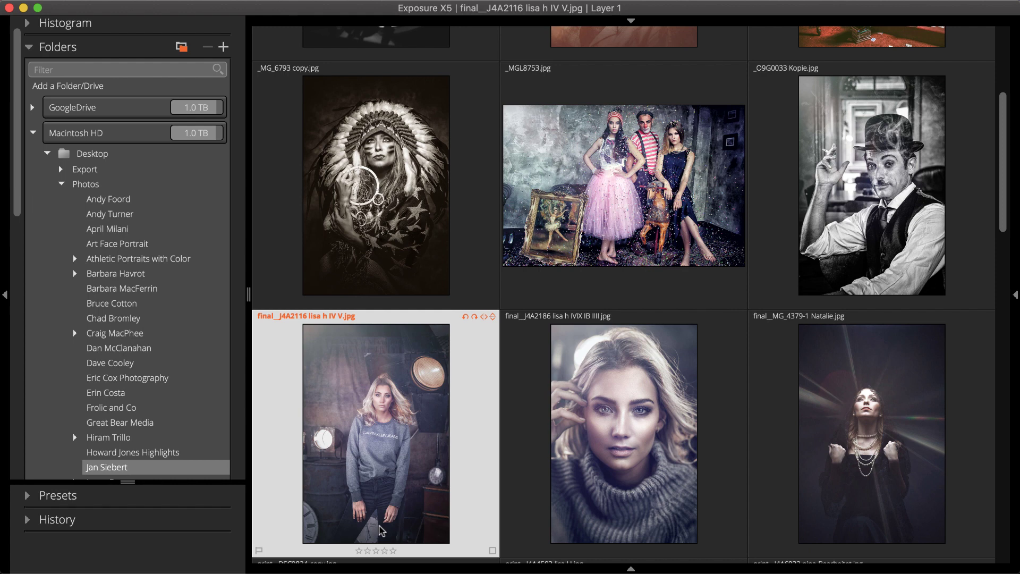
scroll(380, 530, "up", 4)
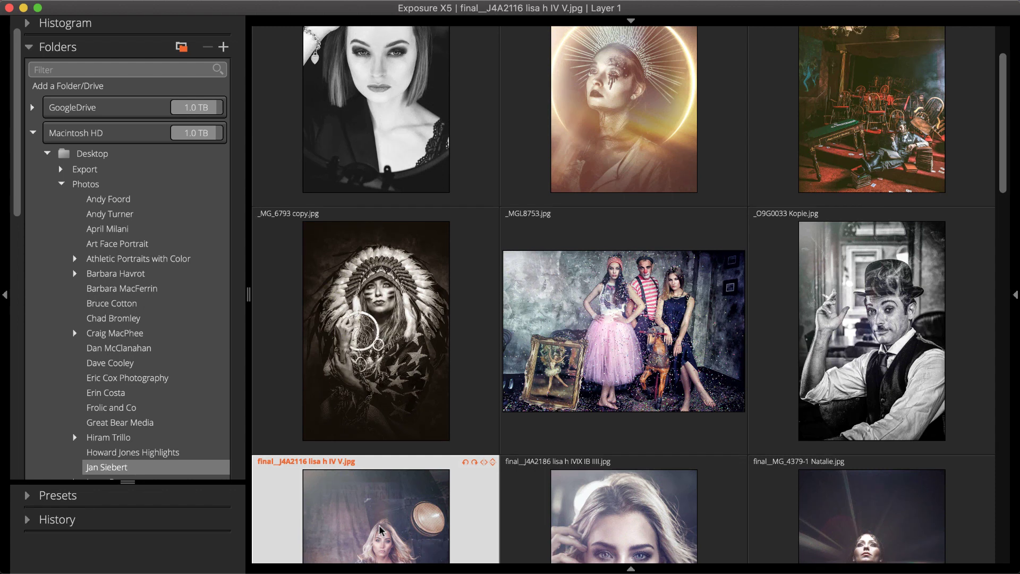
mouse_move(623, 186)
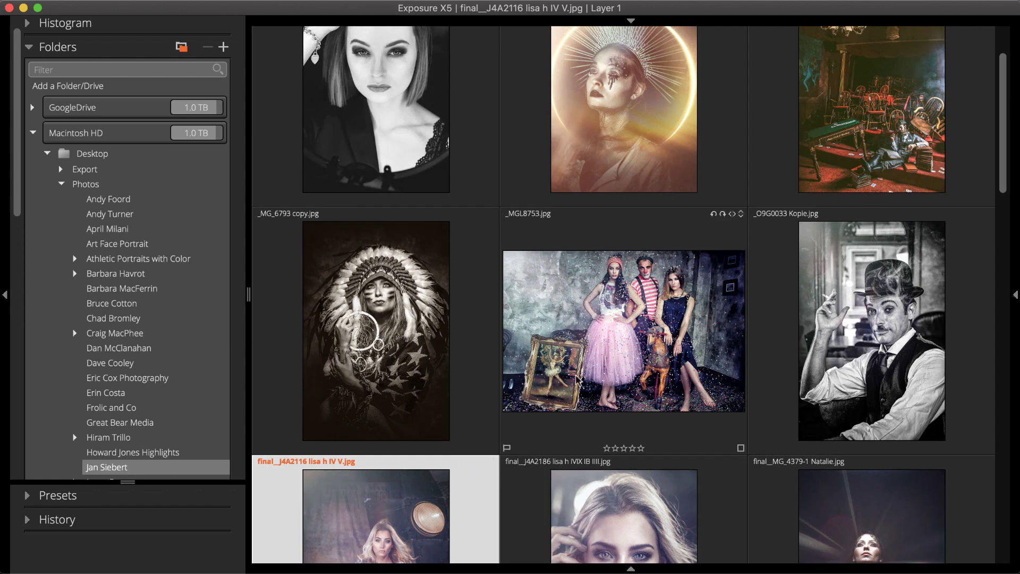
left_click(623, 331)
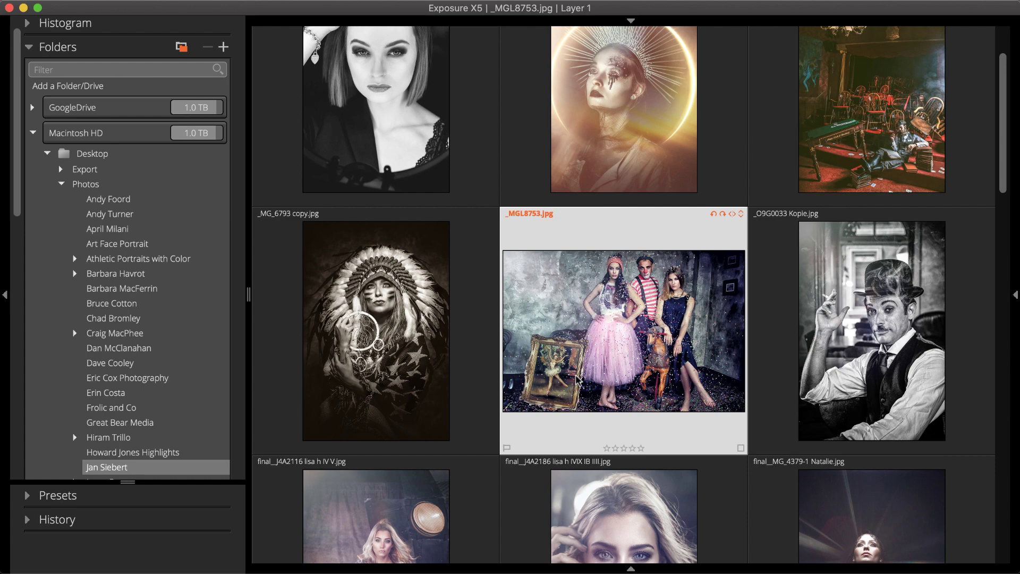
mouse_move(128, 1)
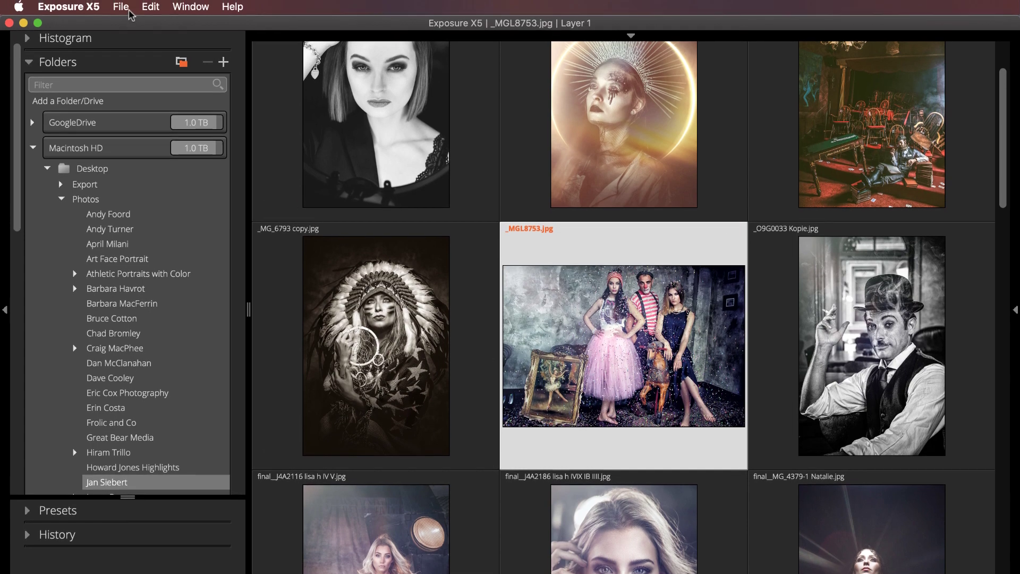
Bring up File > Export to Folder settings for _MGL8753.jpg, showing the Metadata section.
left_click(121, 8)
left_click(136, 25)
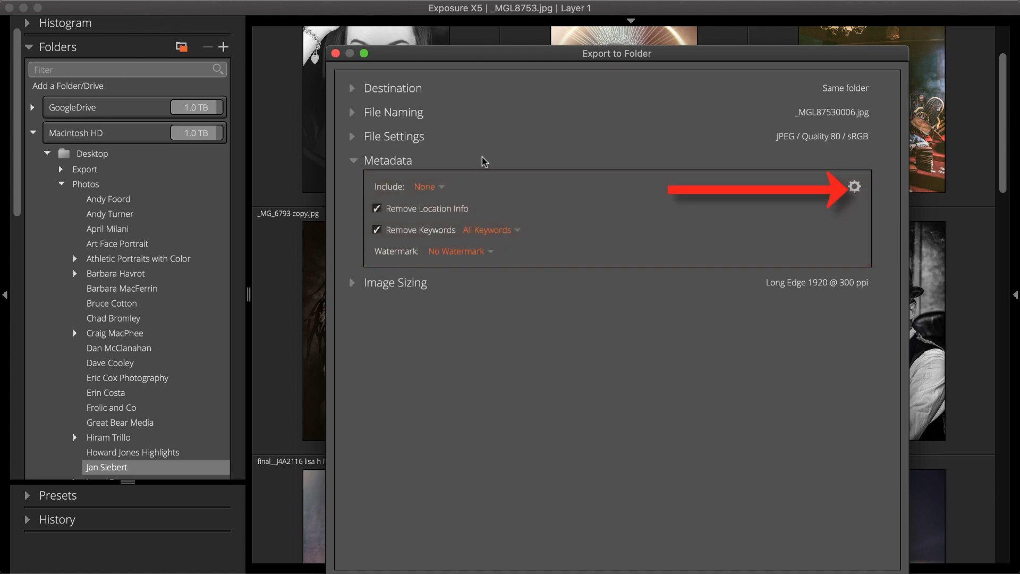
Apply the Copyright with Watermark metadata preset, preview it, and launch Edit Watermarks.
left_click(855, 187)
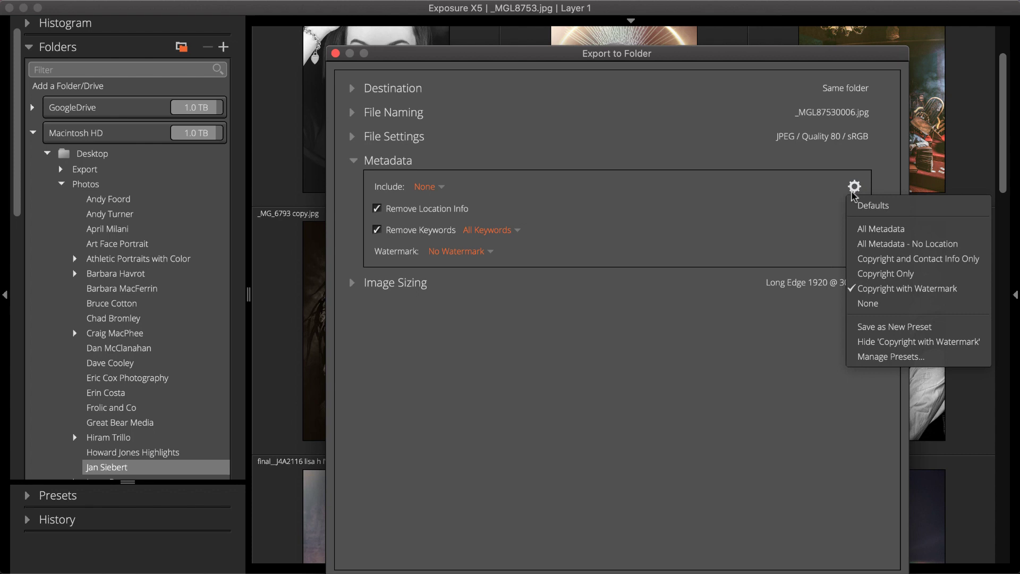
left_click(874, 290)
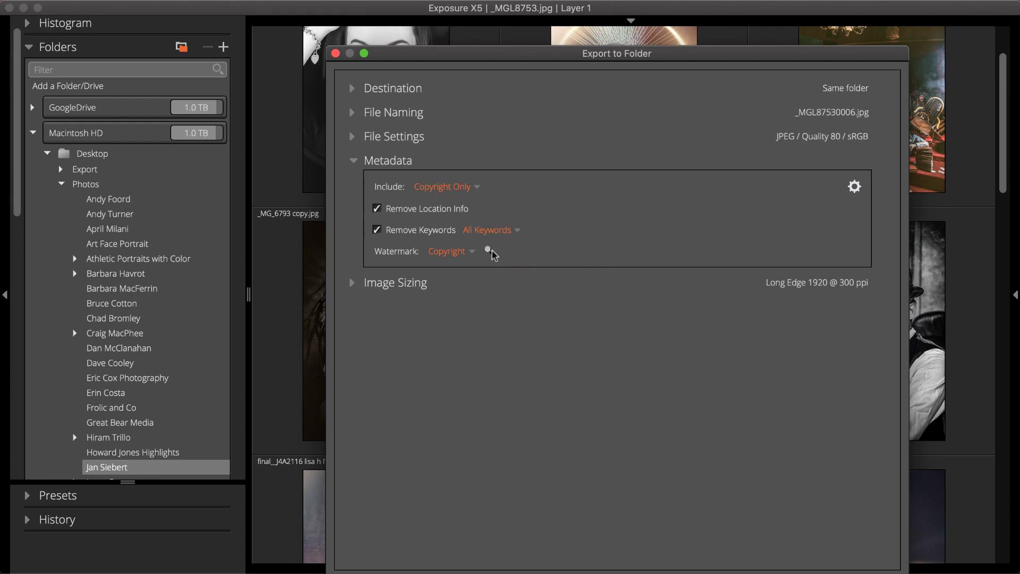
left_click(489, 251)
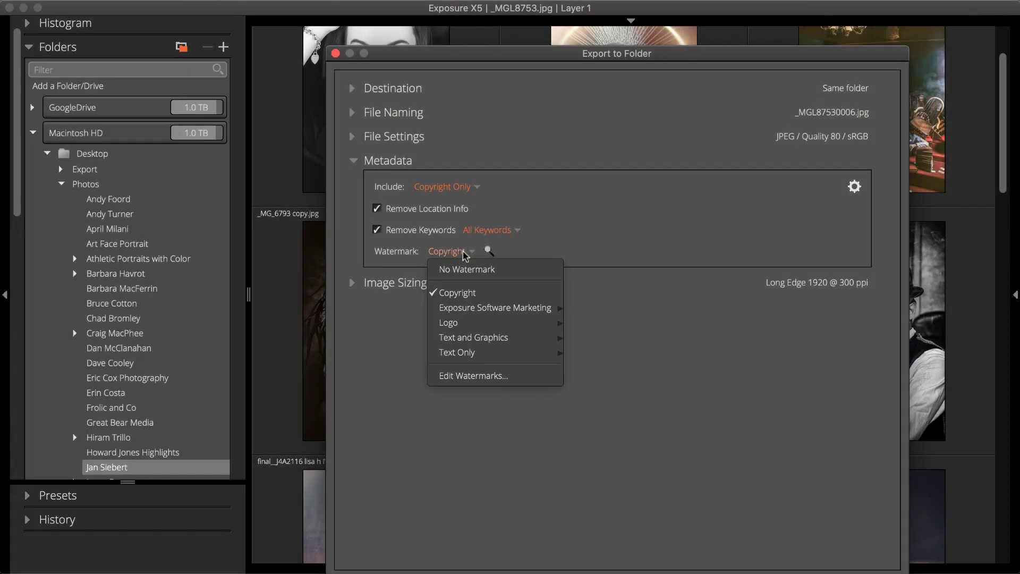
left_click(472, 377)
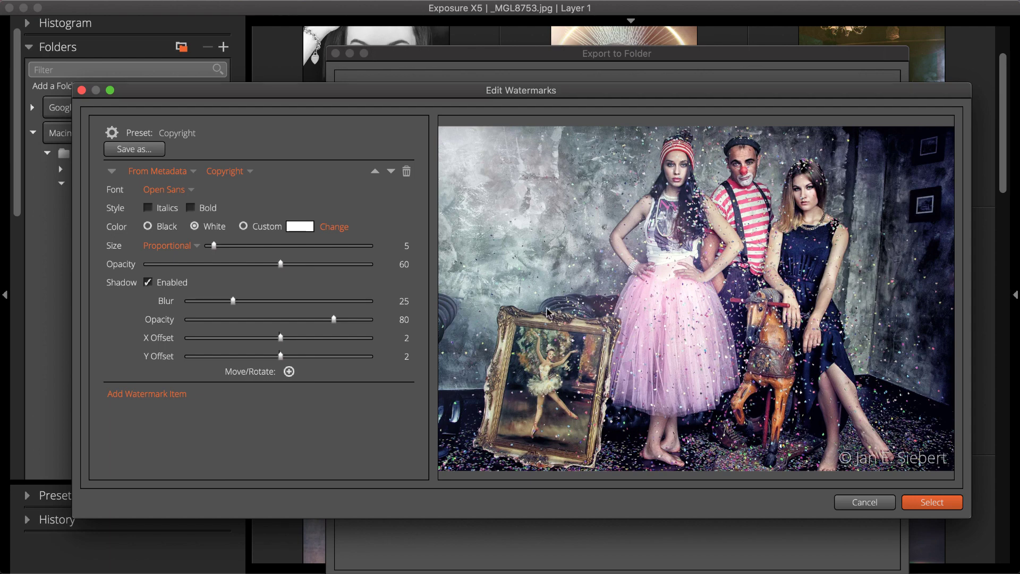
Turn the watermark item into the text jan-siebert.com in Arial Black.
left_click(190, 171)
type("jan-siebert.com")
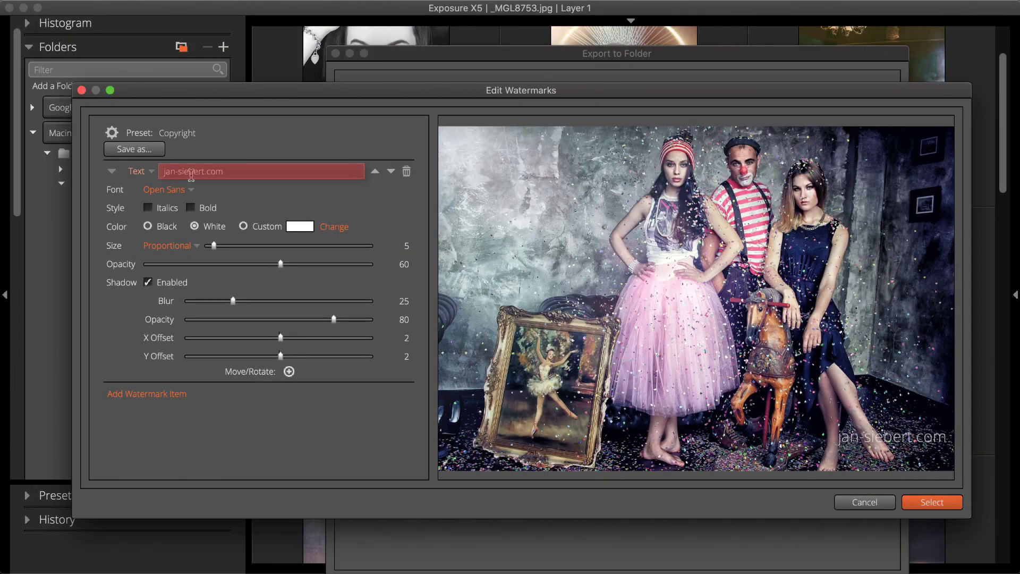
key("Return")
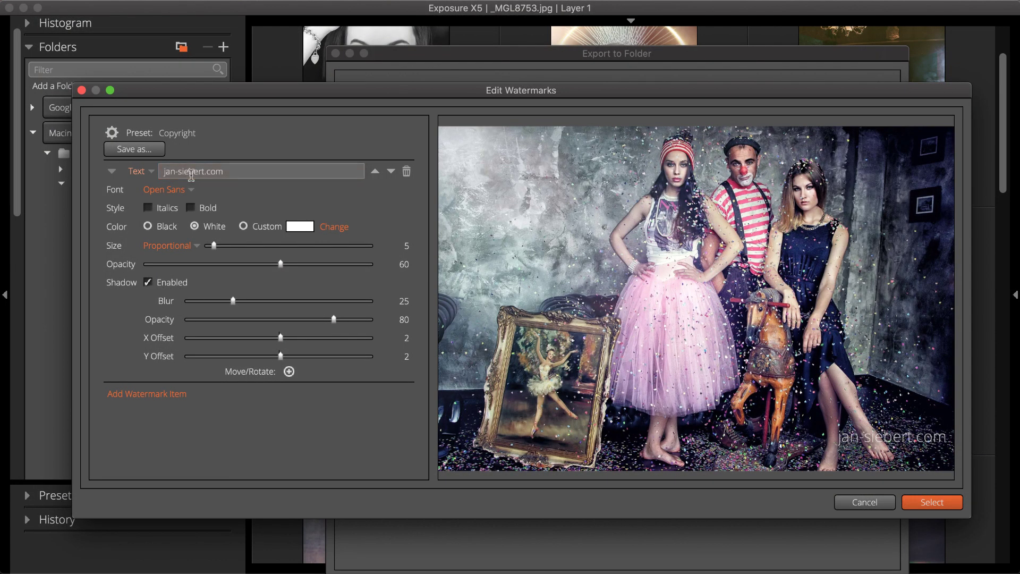
left_click(167, 190)
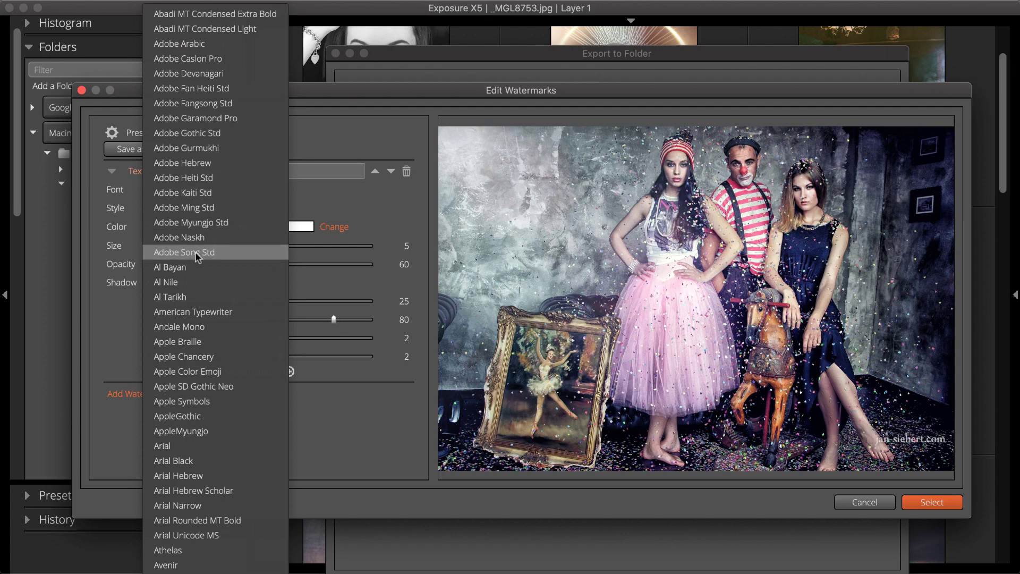
left_click(173, 461)
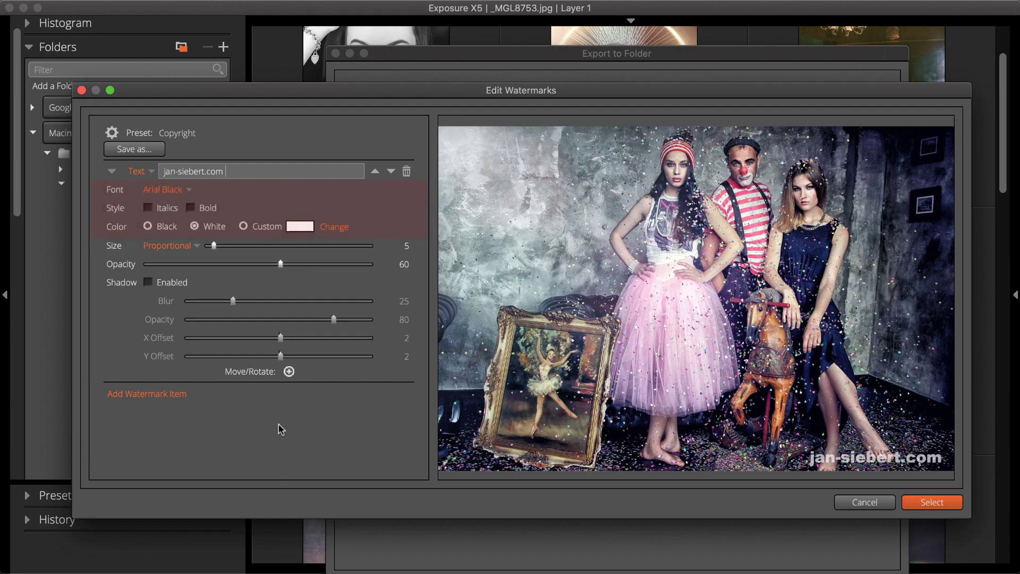
Reposition the website watermark, leave shadow off, and set opacity to 57.
left_click(289, 373)
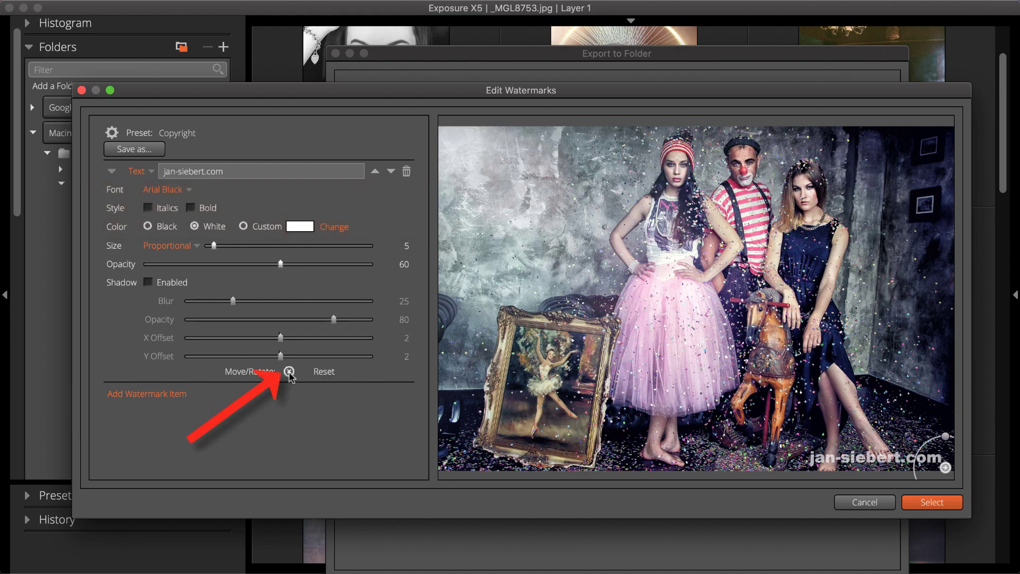
mouse_move(925, 442)
left_mouse_down()
mouse_move(922, 430)
mouse_move(945, 430)
left_mouse_up()
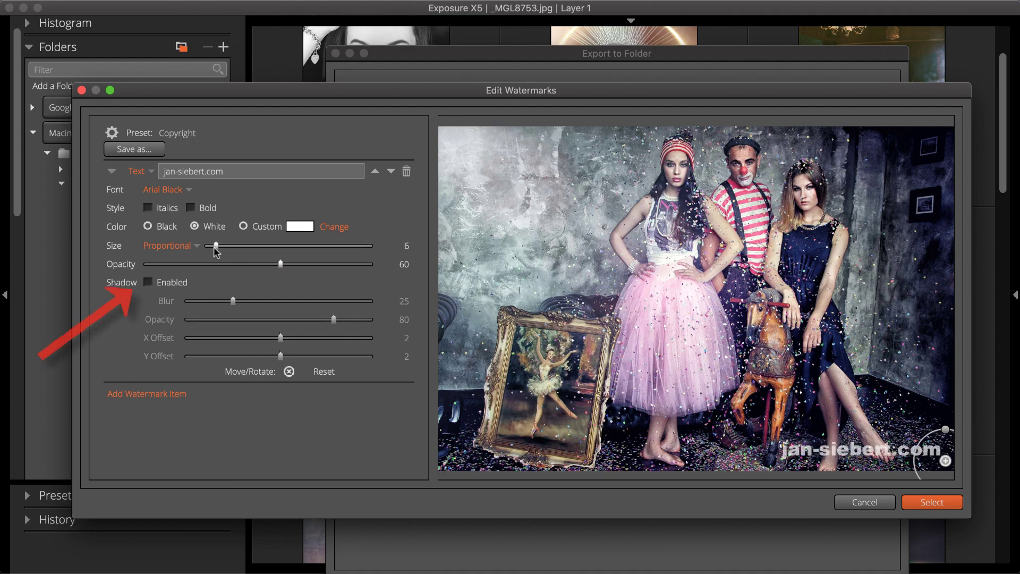
left_click(148, 283)
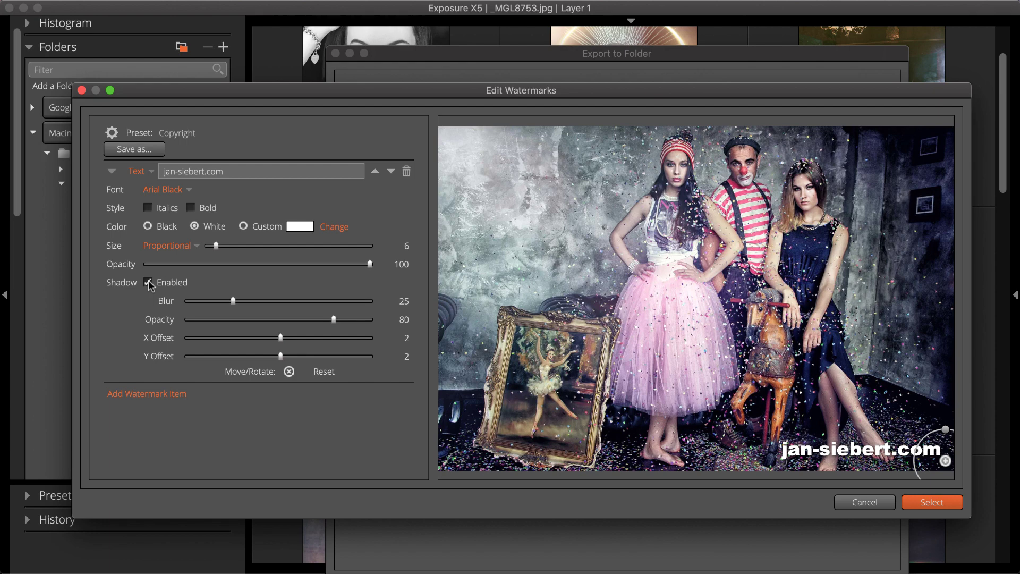
left_click(149, 283)
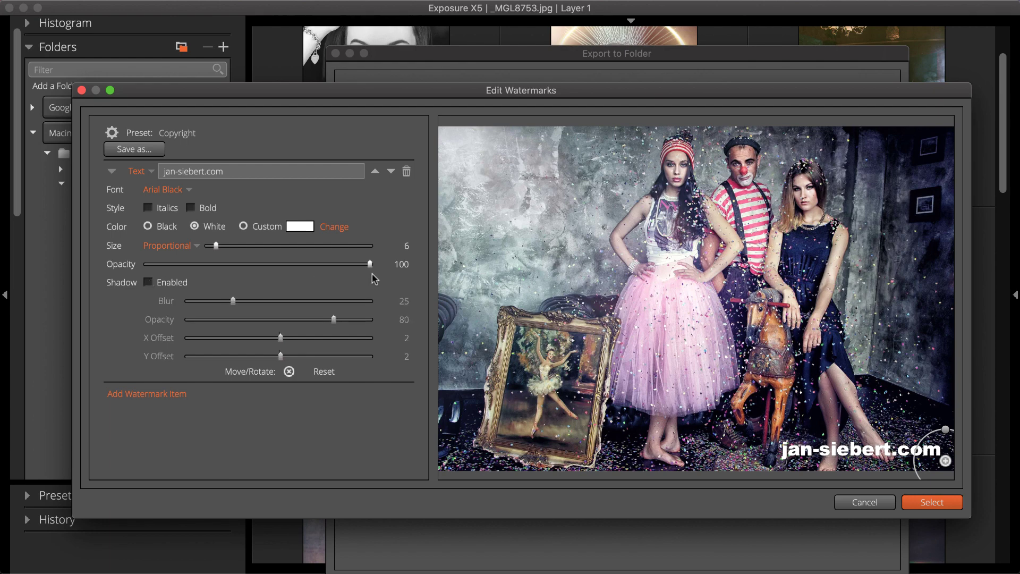
left_click_drag(369, 263, 274, 264)
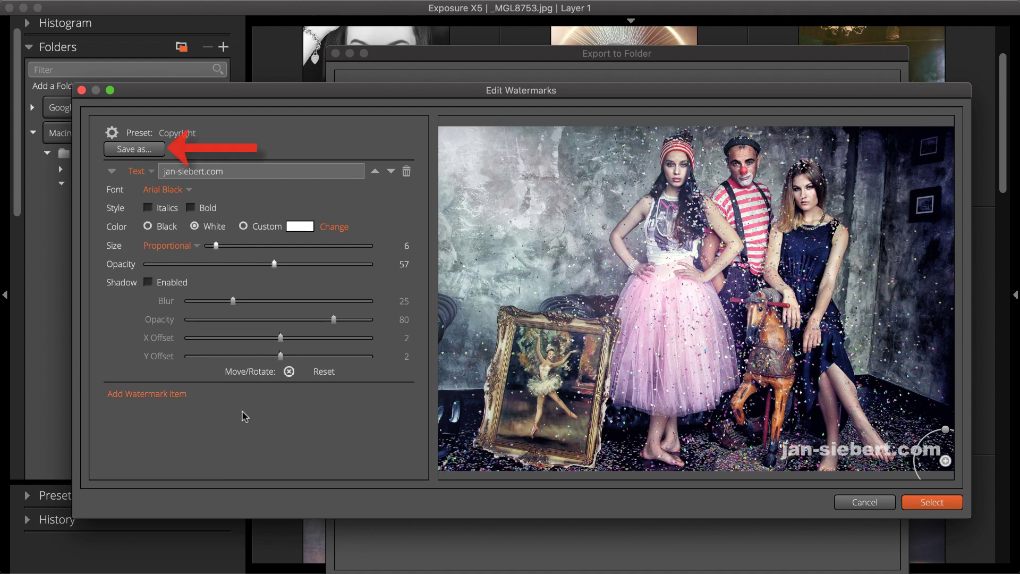
Save the preset as Jan Siebert website under Text Only, with a description.
left_click(134, 150)
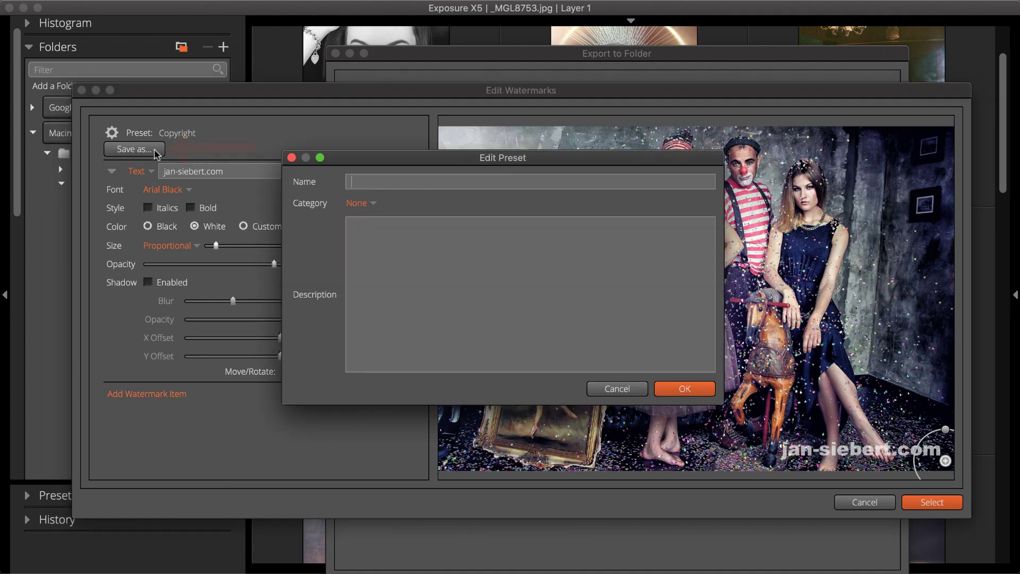
type("Jan Siebert website")
left_click(359, 204)
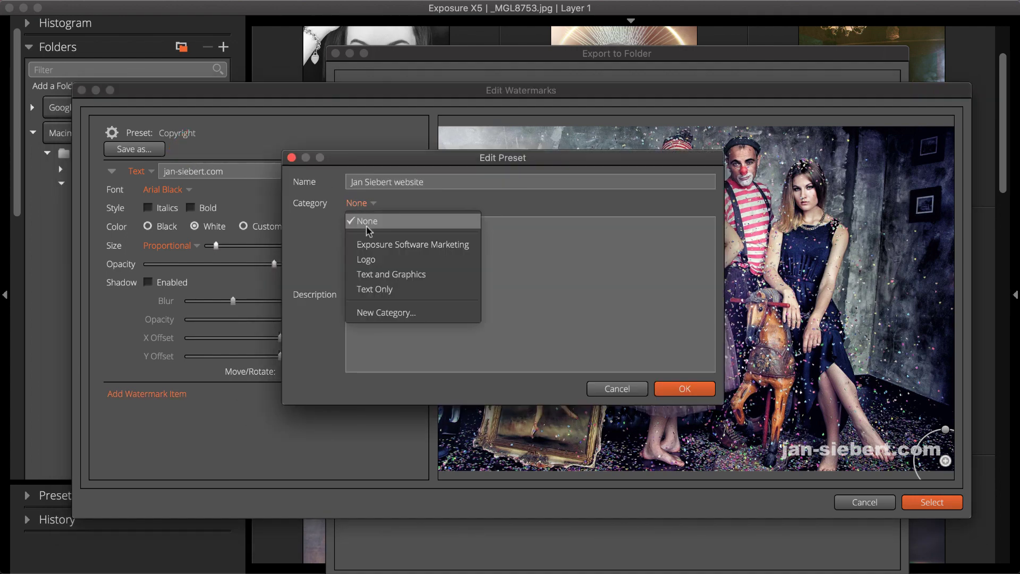
left_click(375, 289)
left_click(400, 276)
type("web address, white, Arial Black, lower right corner")
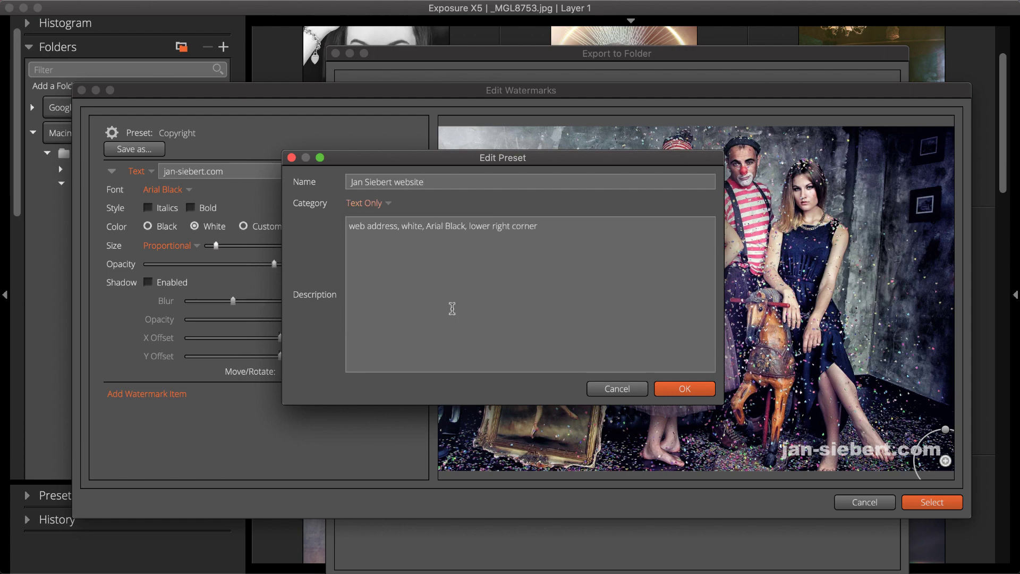
left_click(684, 389)
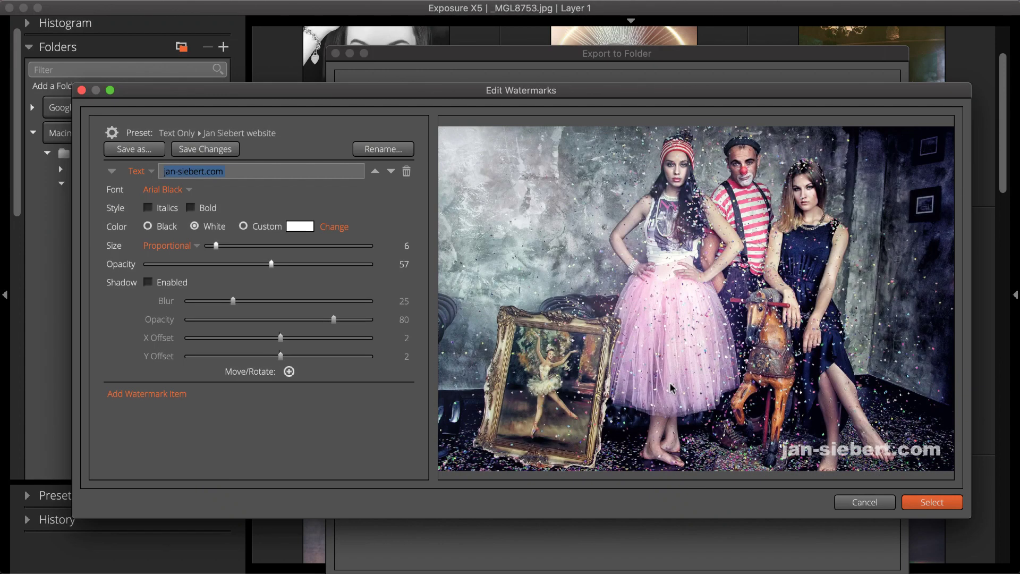
Add an image watermark item using the studio logo PNG from the Photos folder.
left_click(670, 330)
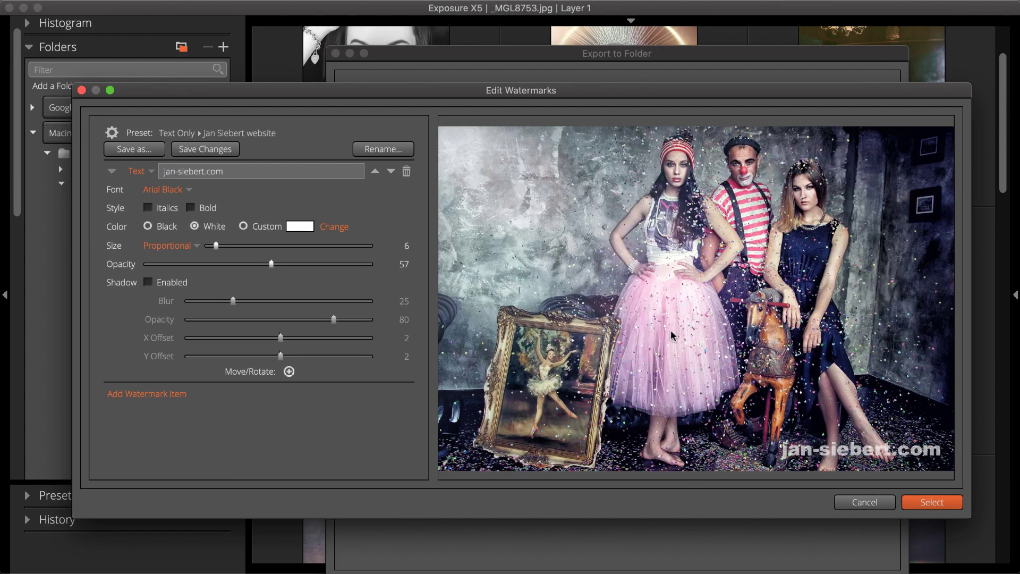
left_click(159, 392)
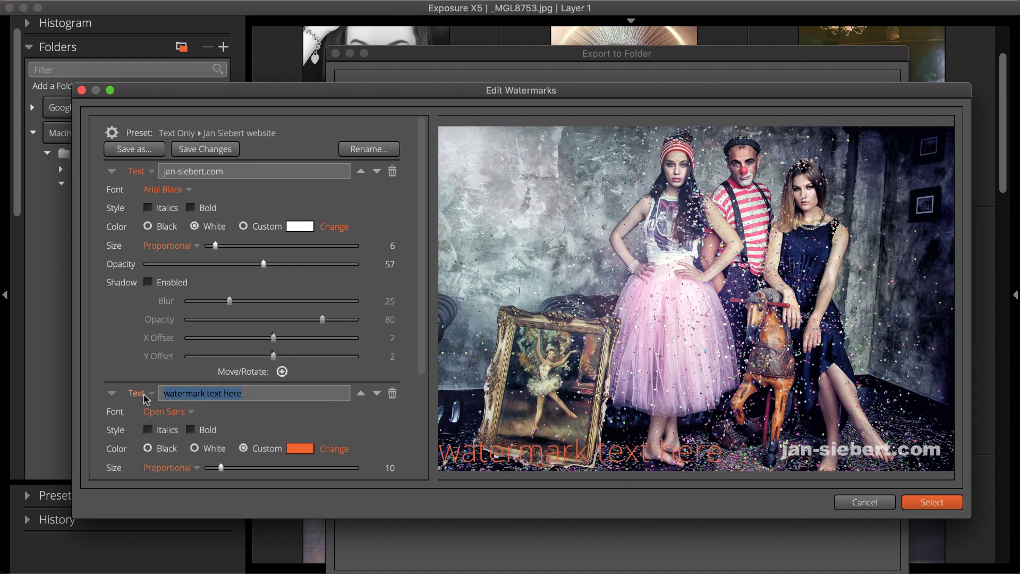
left_click(142, 394)
left_click(151, 426)
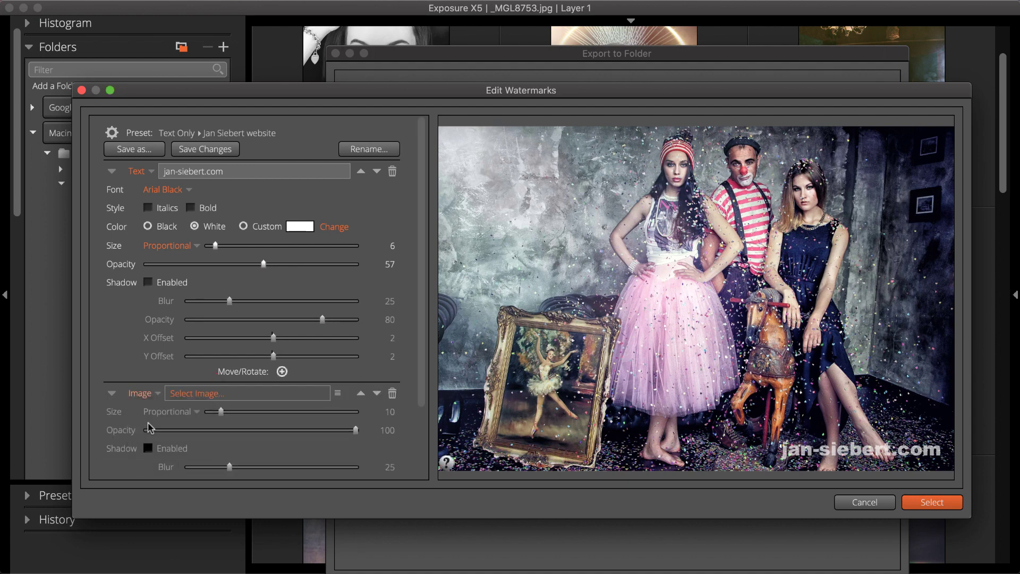
left_click(214, 394)
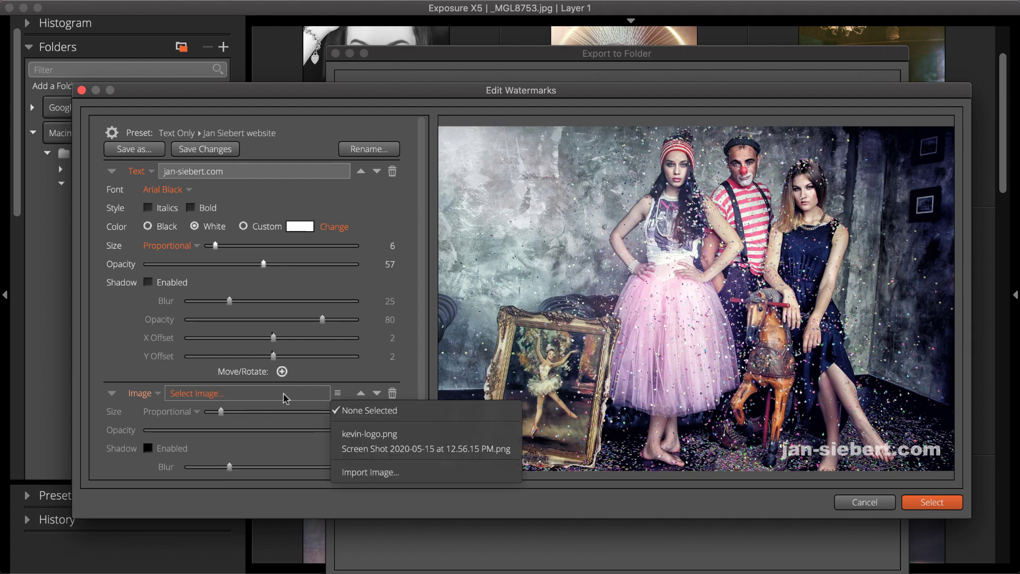
left_click(369, 471)
double_click(285, 310)
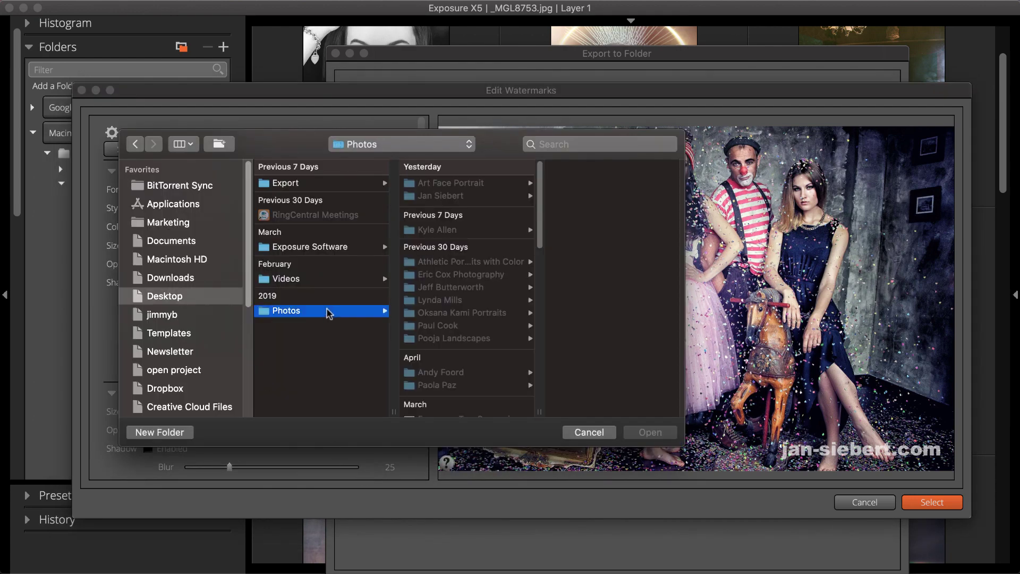
left_click(649, 432)
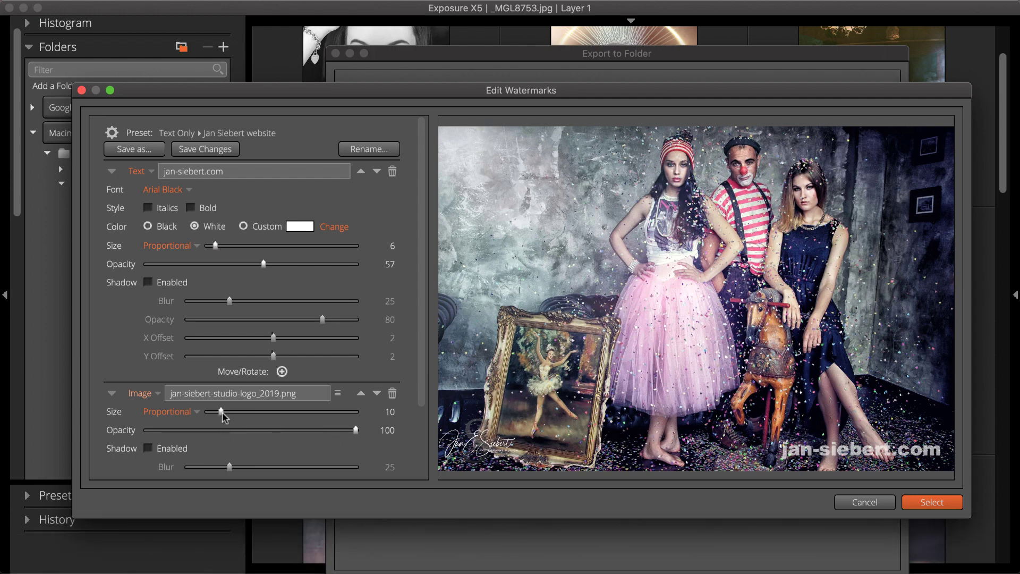
Enlarge the logo watermark and move it to the photo's upper-left area.
left_click_drag(220, 411, 247, 414)
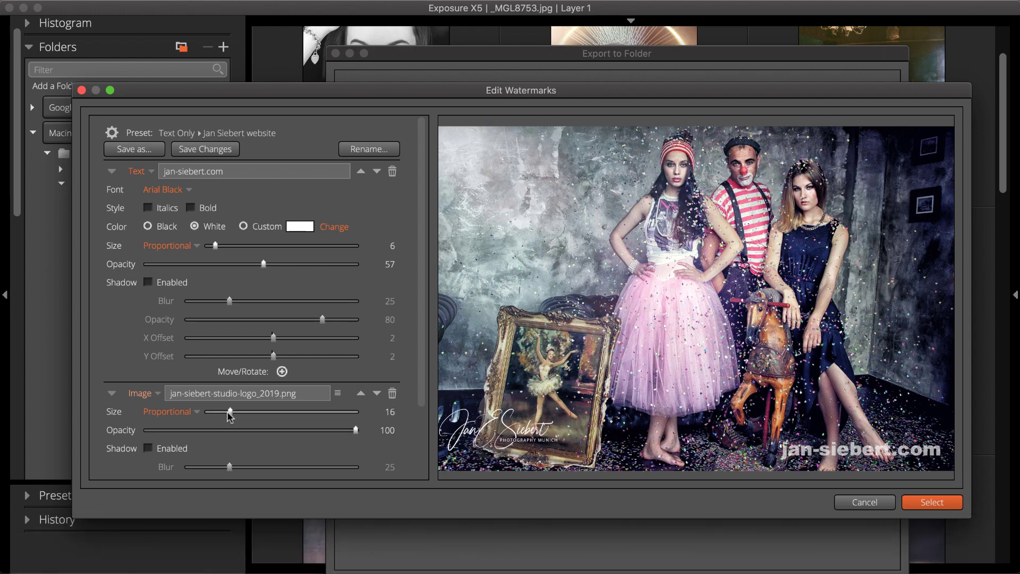
left_click_drag(355, 431, 273, 430)
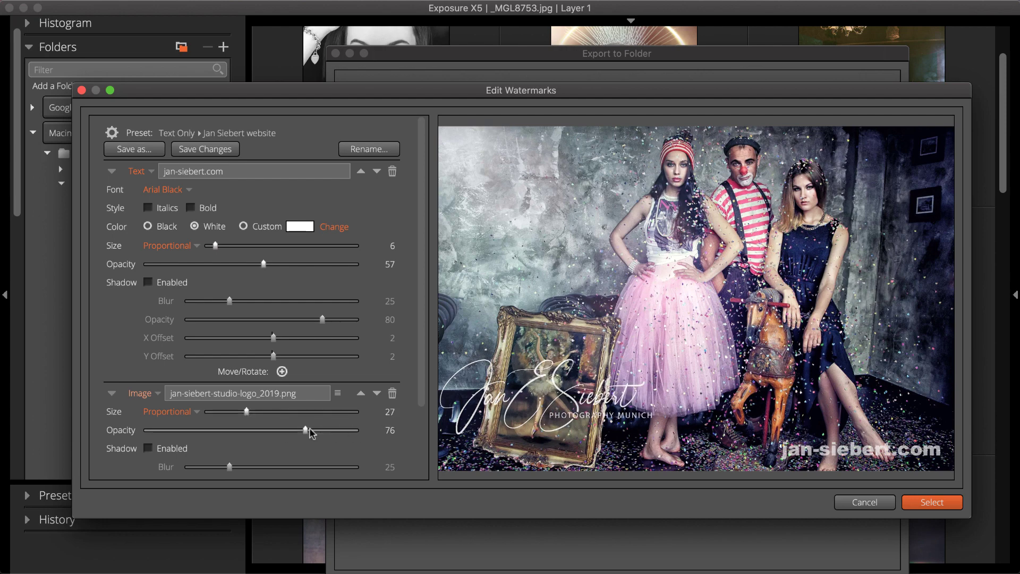
scroll(279, 430, "down", 3)
left_click(282, 449)
mouse_move(443, 454)
left_mouse_down()
mouse_move(570, 196)
mouse_move(481, 152)
left_mouse_up()
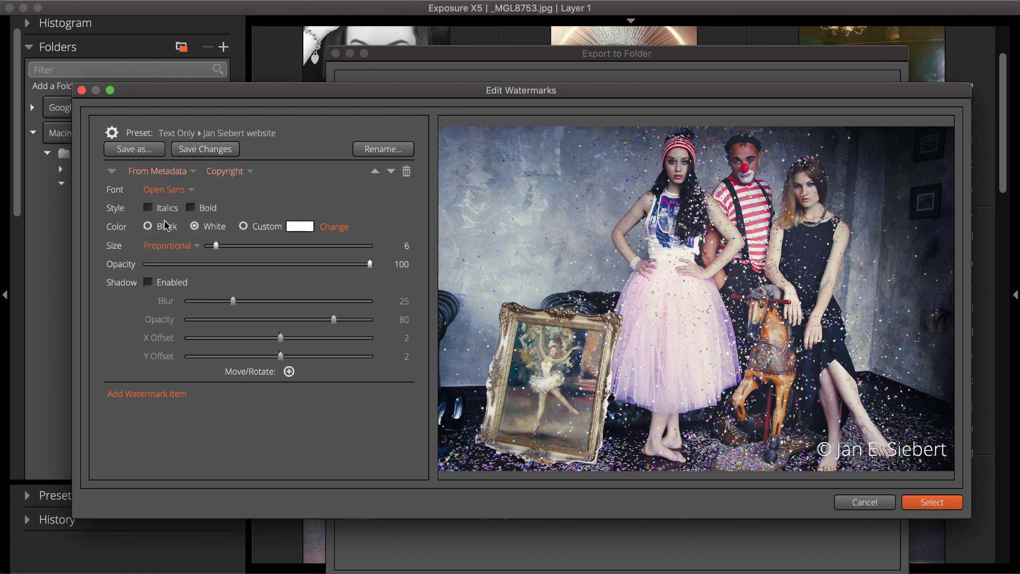
Switch the metadata item from copyright to Address and collapse its settings.
left_click(236, 172)
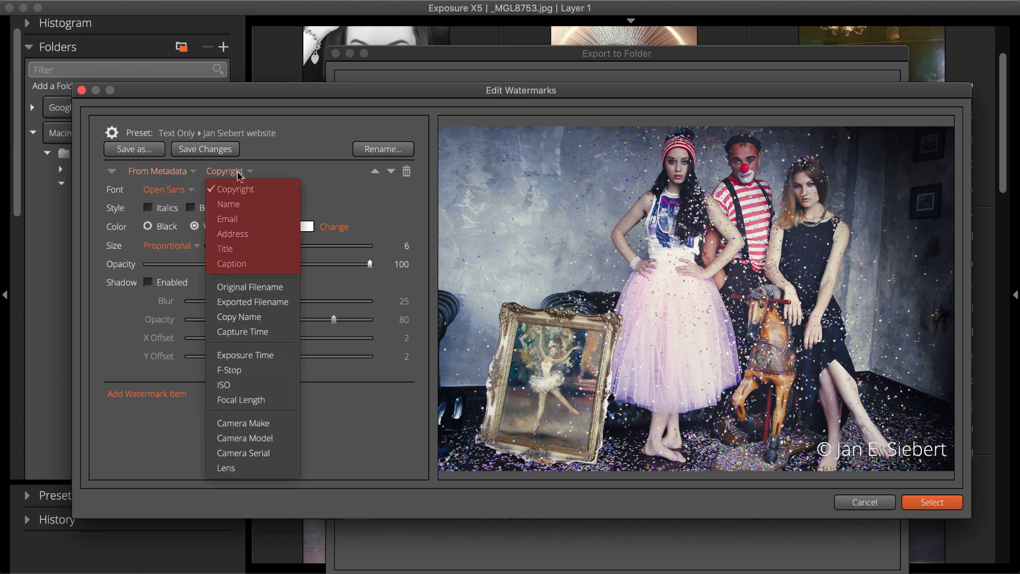
left_click(242, 232)
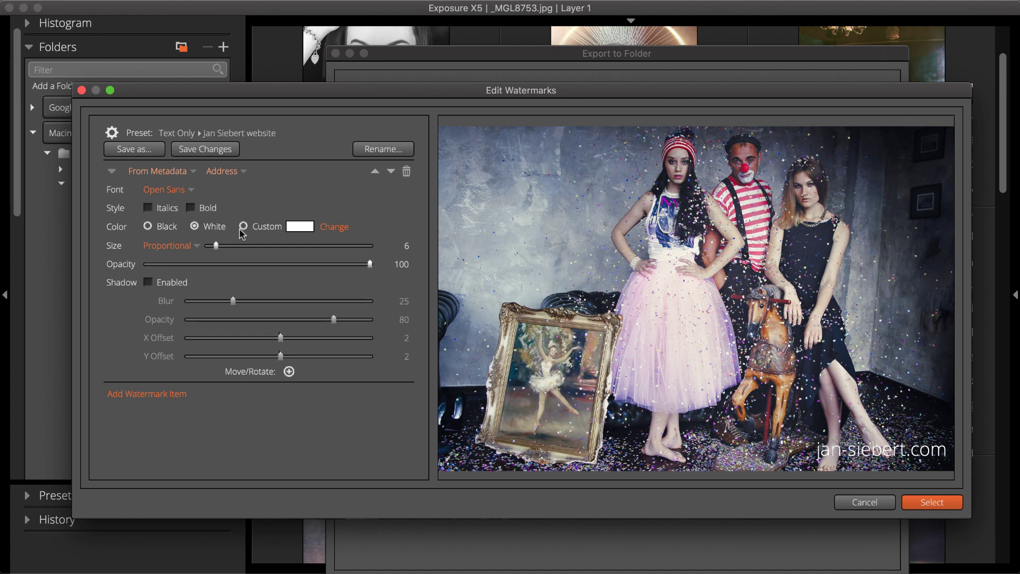
left_click(112, 171)
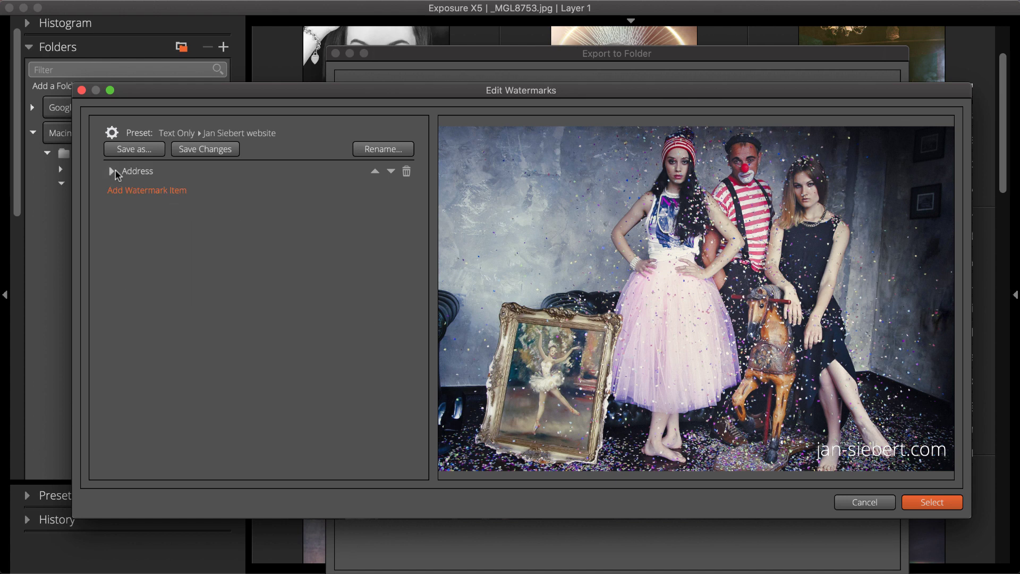
Add a white From Metadata watermark item and choose its metadata field.
left_click(131, 192)
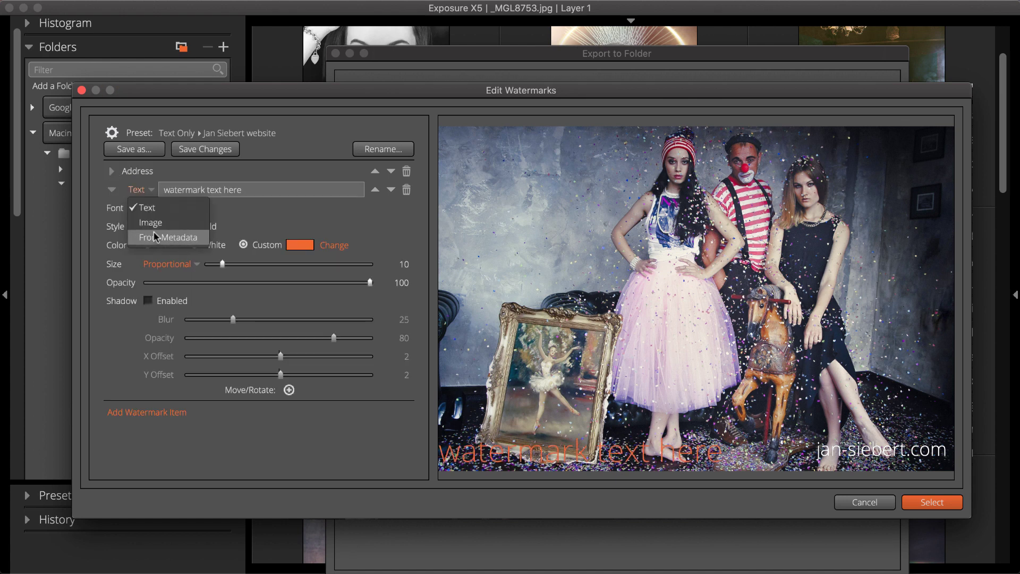
left_click(154, 231)
left_click(195, 244)
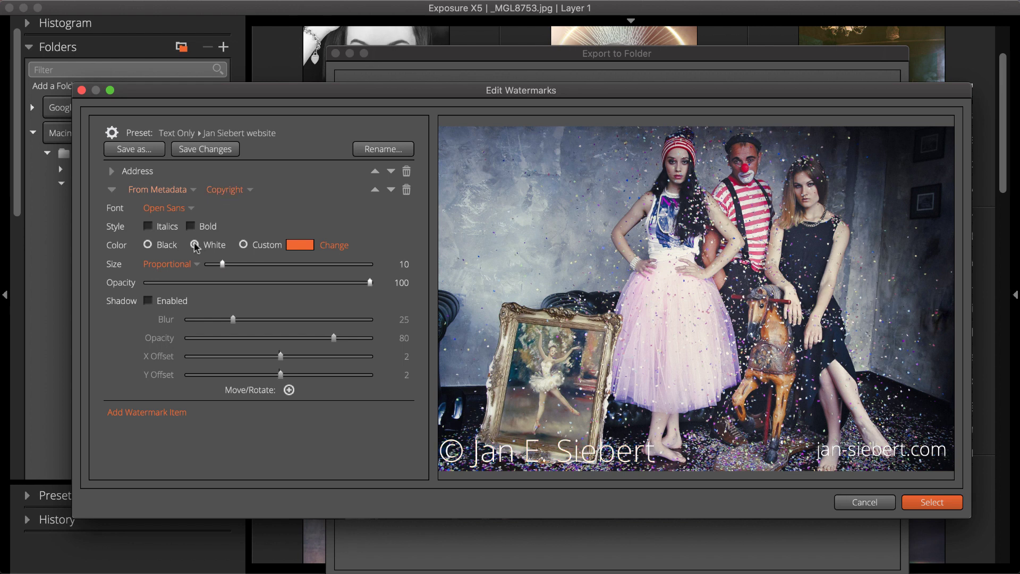
left_click(230, 190)
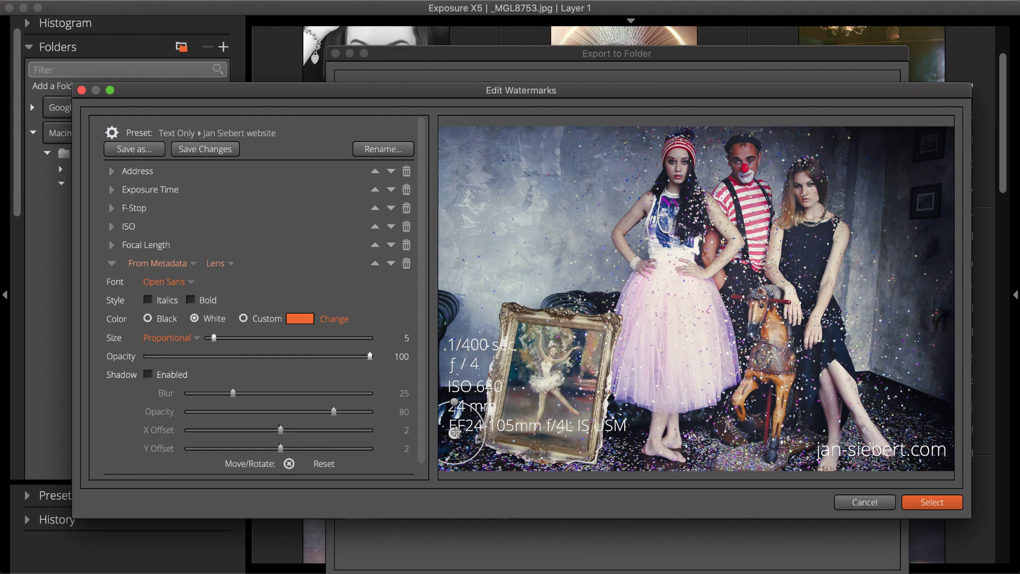
Turn off Move/Rotate, leaving the lens line fixed beneath focal length at lower left.
left_click(288, 463)
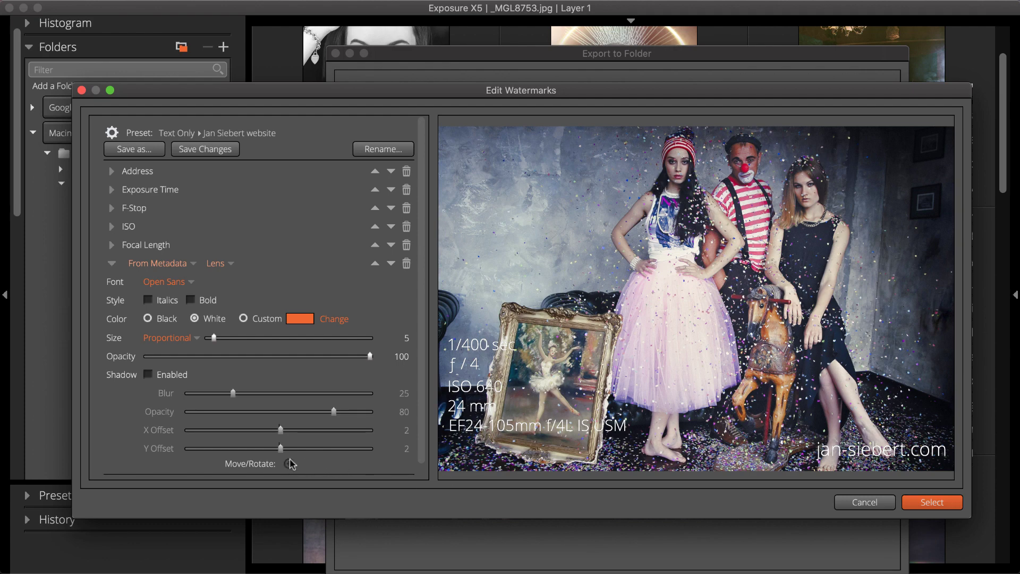